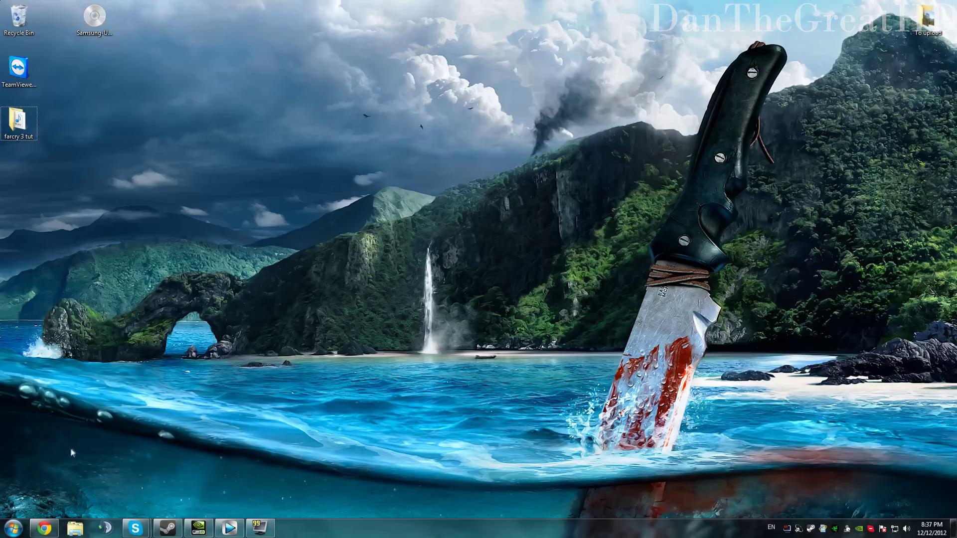
Launch Chrome from the taskbar, opening on the Google Canada homepage.
left_click(44, 528)
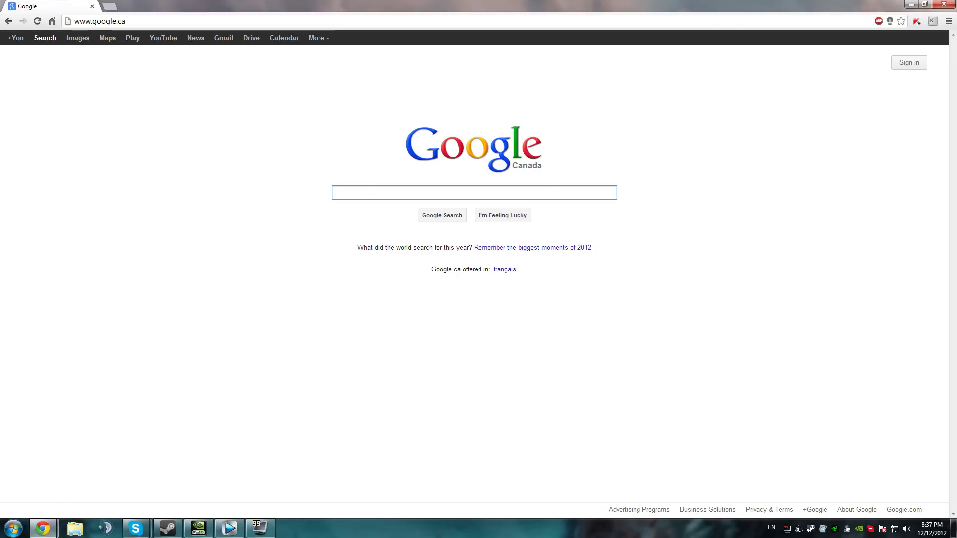
Search Google for 'nvidia drivers', open NVIDIA's Driver Downloads page, then go to Beta and Older Drivers.
type("nvidia drivers")
key("Return")
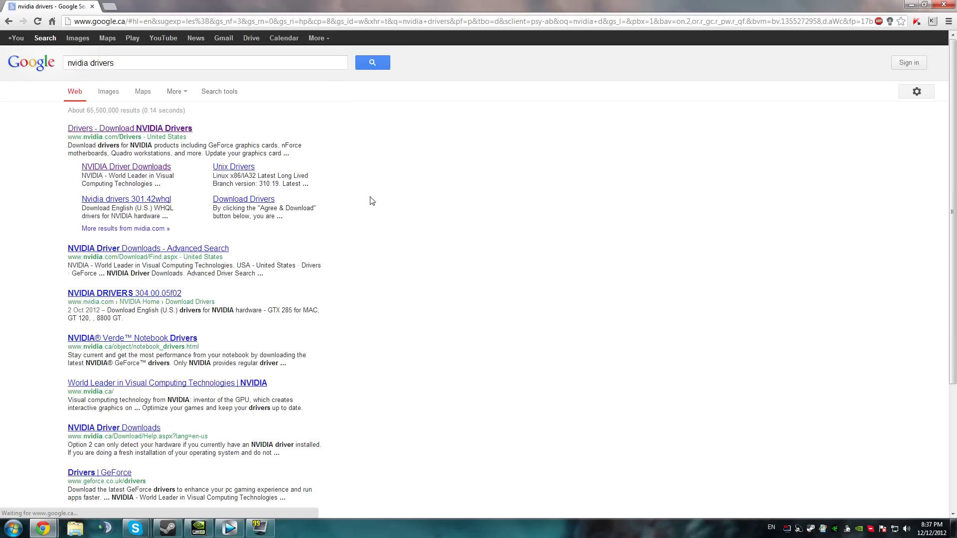
left_click(163, 128)
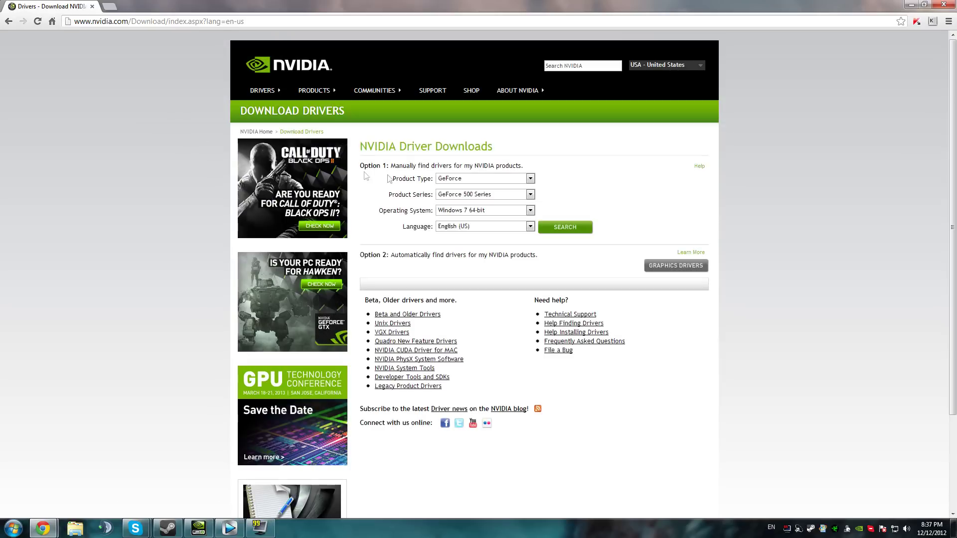
left_click(424, 318)
Set the driver search product to GeForce, 500 Series, GeForce GTX 570.
left_click(420, 196)
left_click(423, 200)
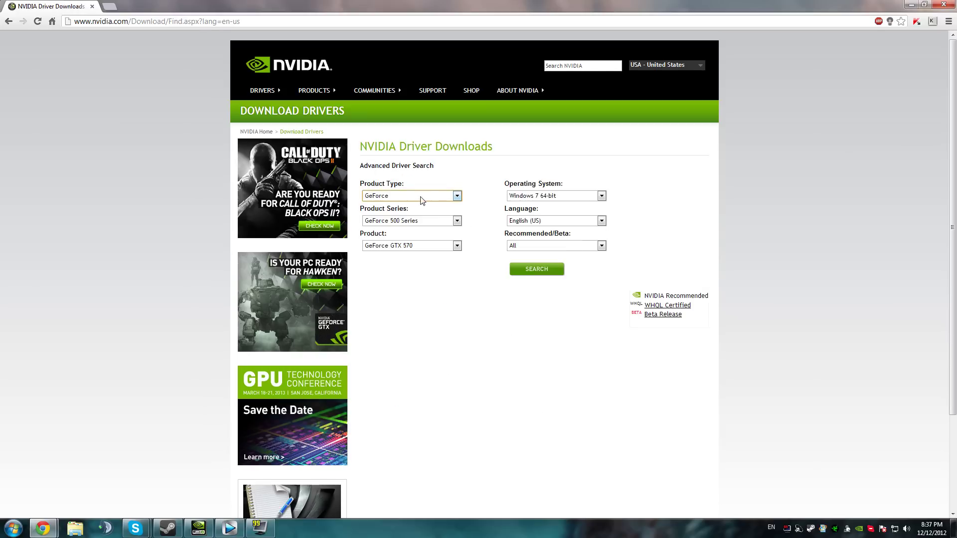
left_click(416, 274)
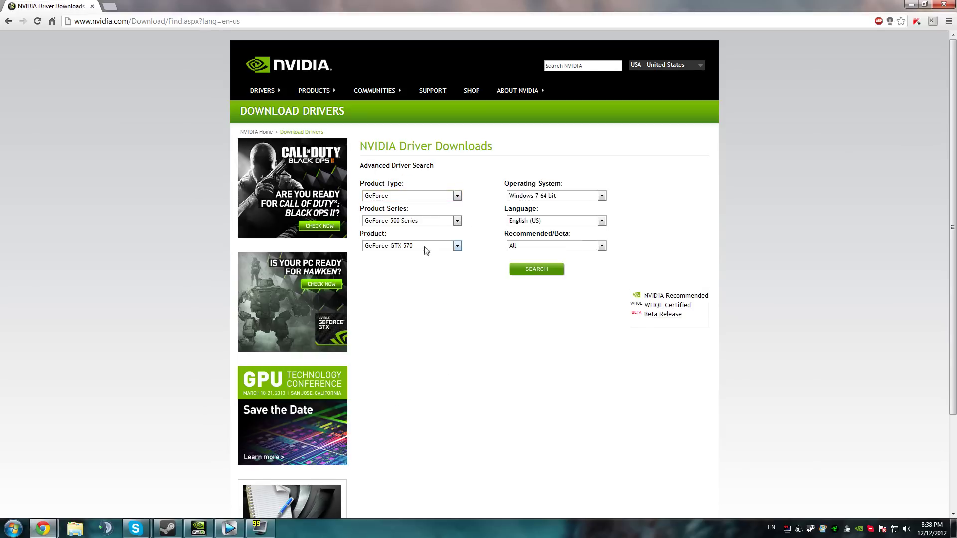
left_click(421, 198)
left_click(422, 198)
left_click(427, 224)
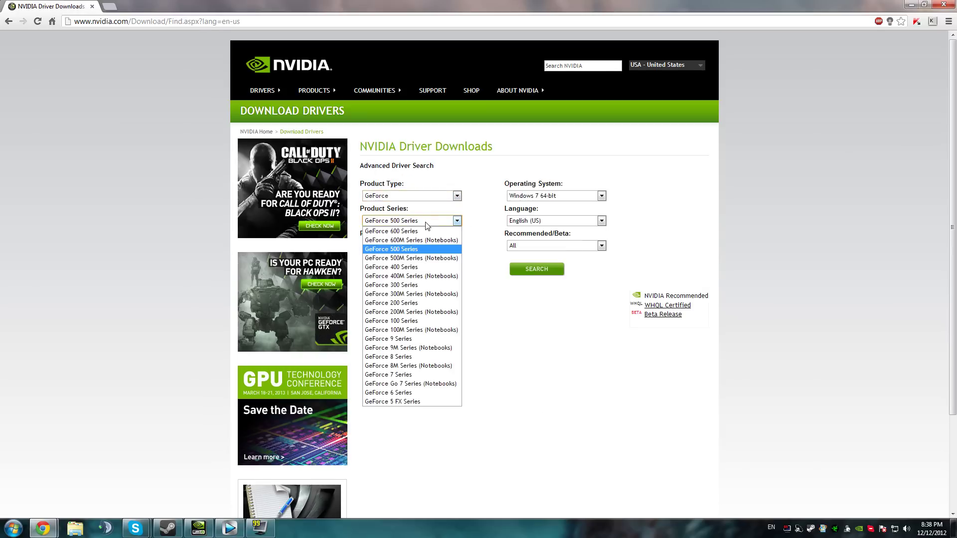
left_click(426, 224)
left_click(409, 250)
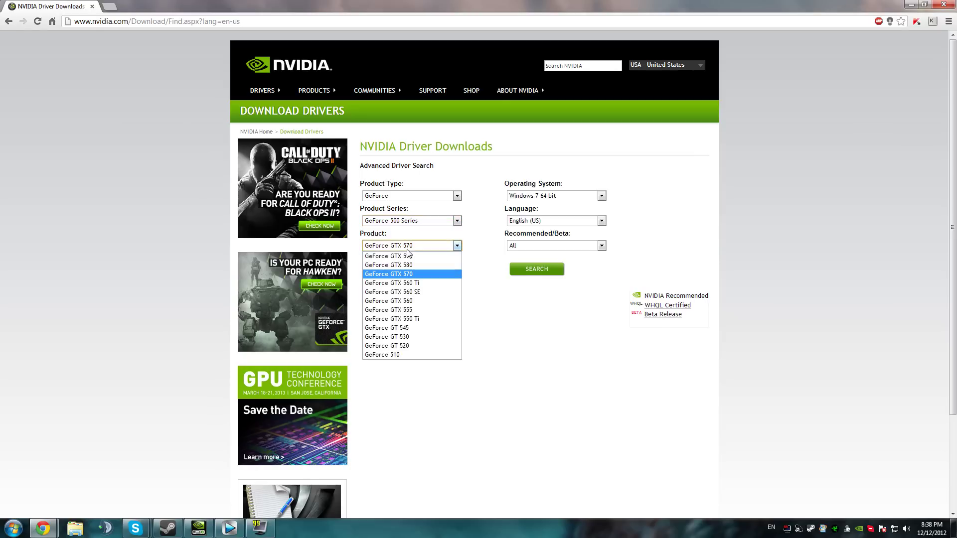
left_click(410, 250)
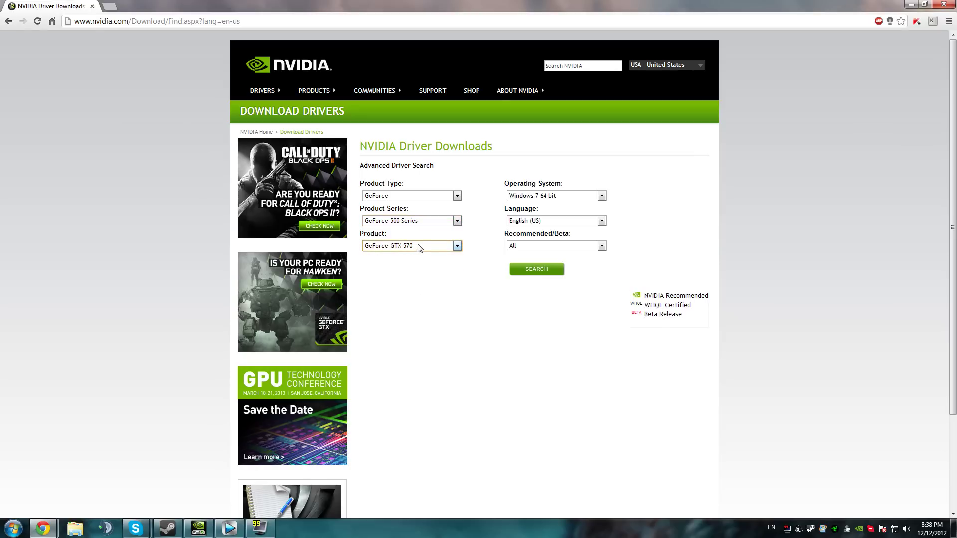
Choose Windows 7 64-bit, English (US) and All drivers, search, and open the GeForce 310.70 beta page.
left_click(550, 199)
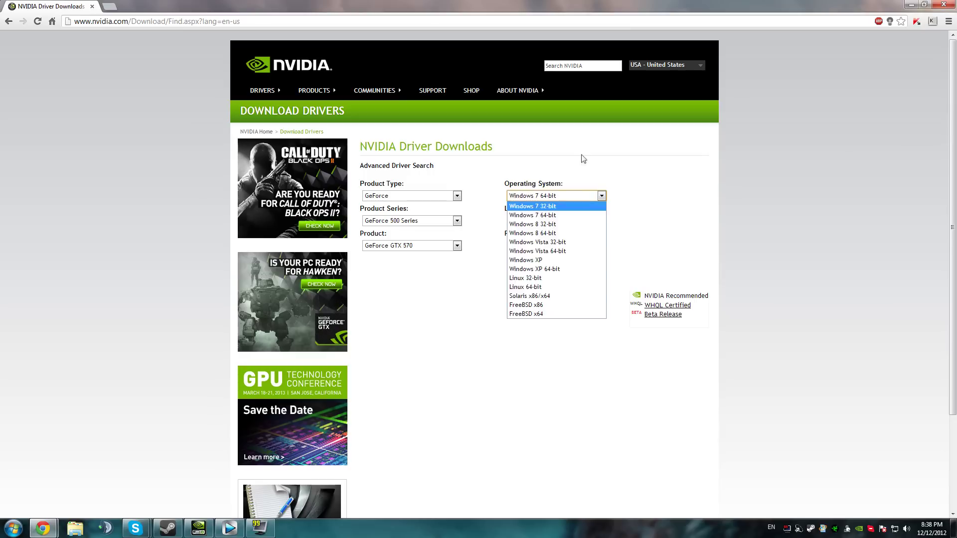
left_click(573, 187)
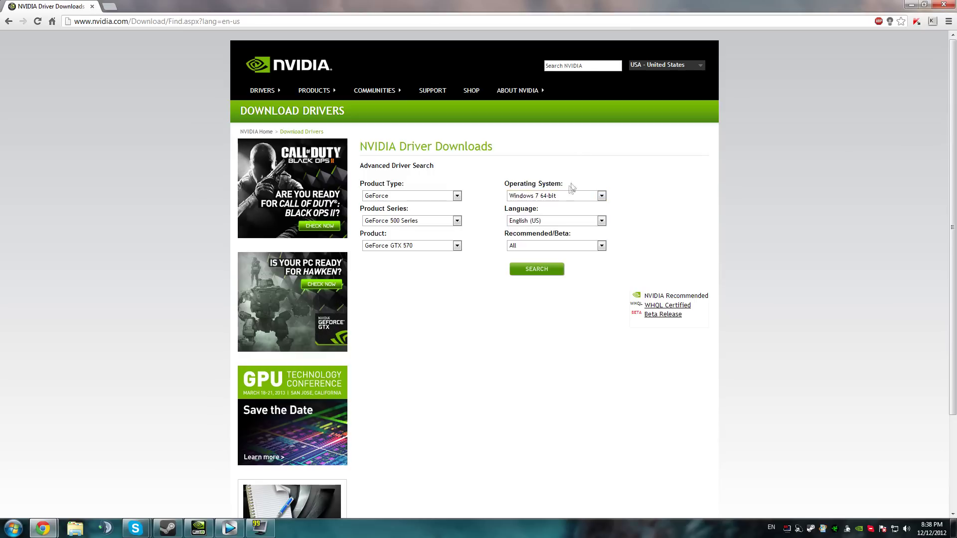
left_click(547, 223)
left_click(547, 223)
left_click(547, 247)
left_click(550, 248)
left_click(546, 274)
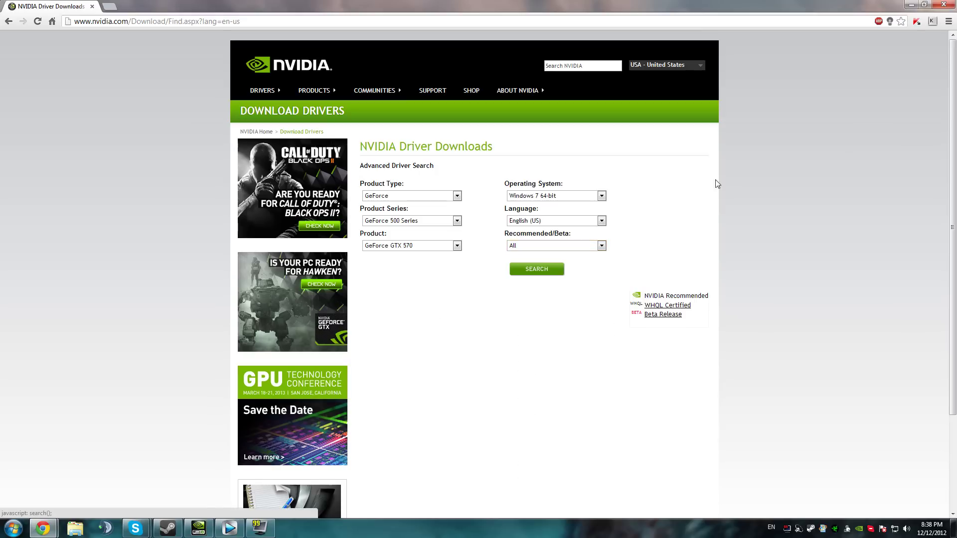
scroll(618, 244, "down", 1)
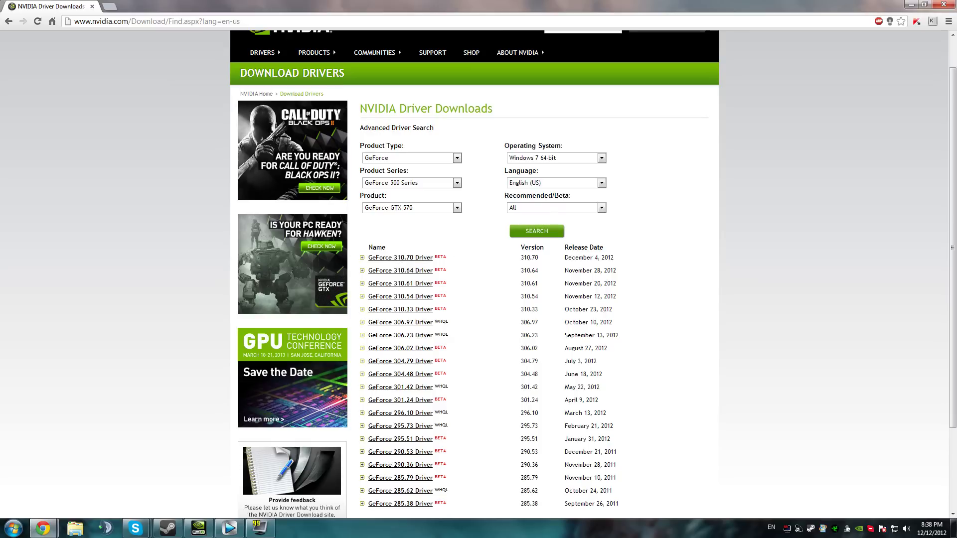
left_click(424, 257)
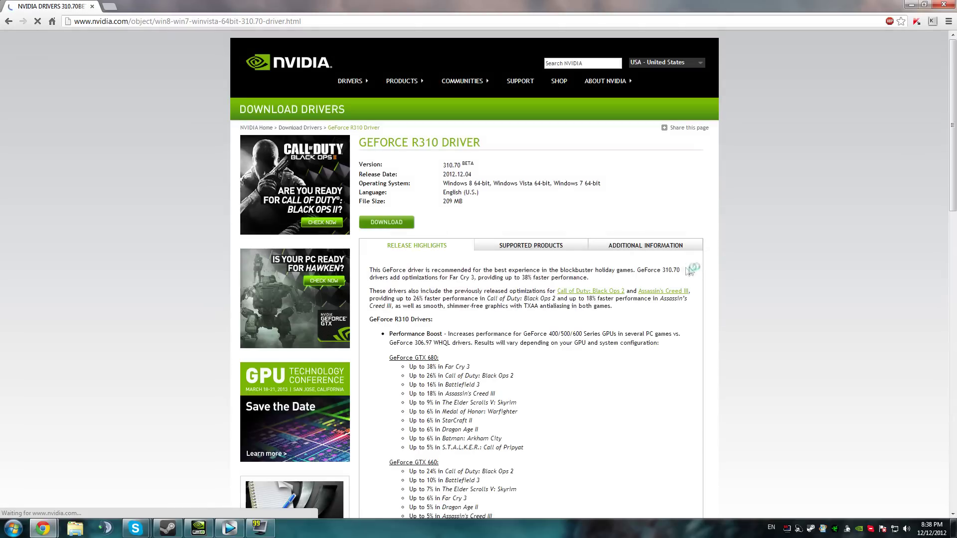
Read through the 310.70 driver's Release Highlights, then close Chrome.
scroll(590, 295, "down", 1)
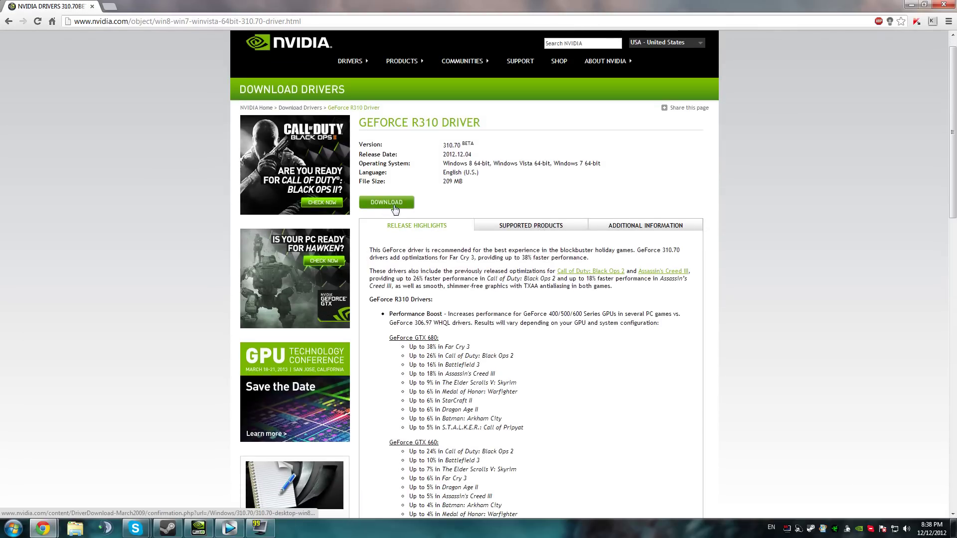
scroll(590, 295, "down", 1)
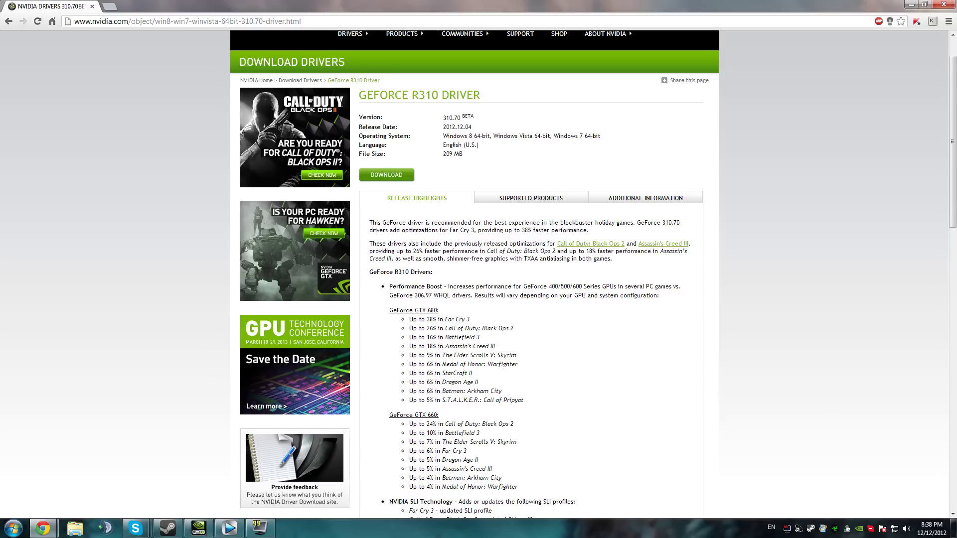
scroll(457, 117, "down", 1)
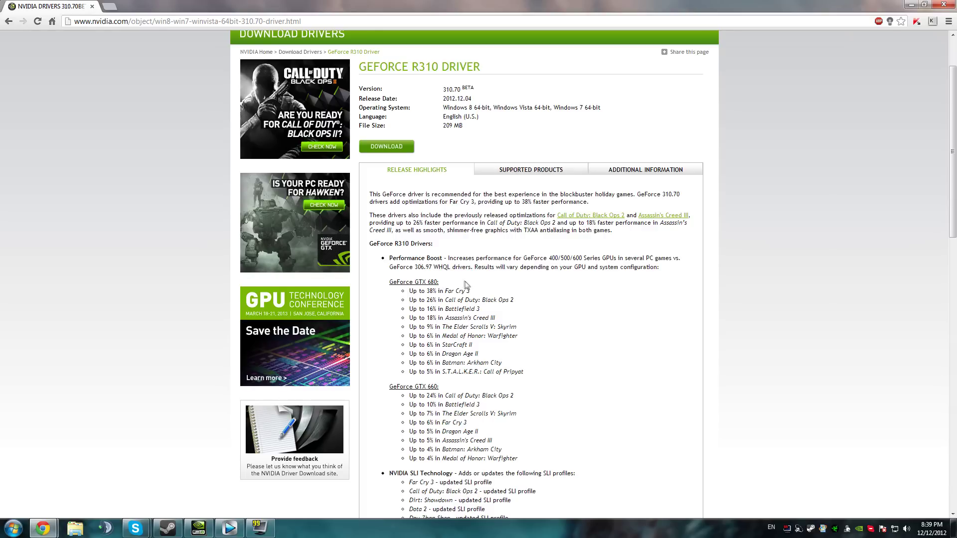
middle_click(523, 283)
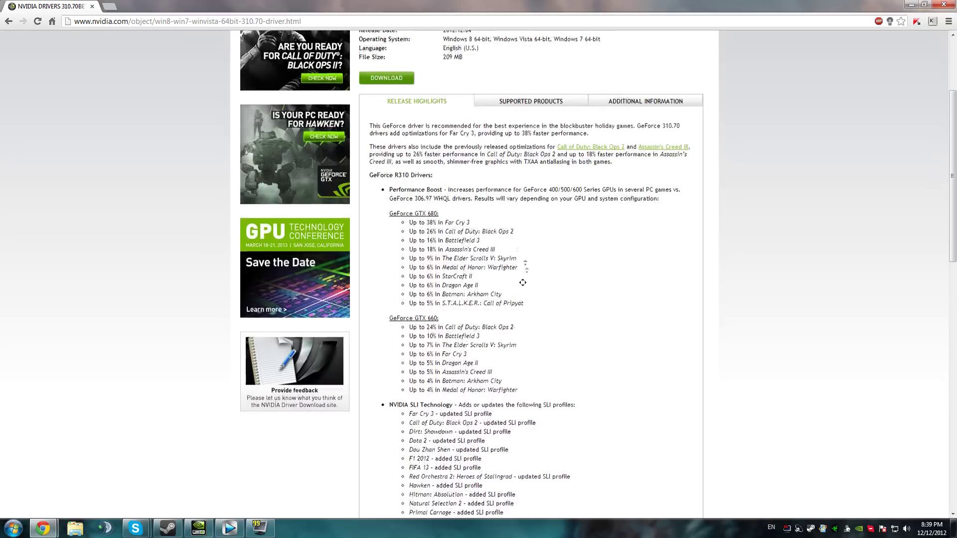
scroll(522, 283, "up", 3)
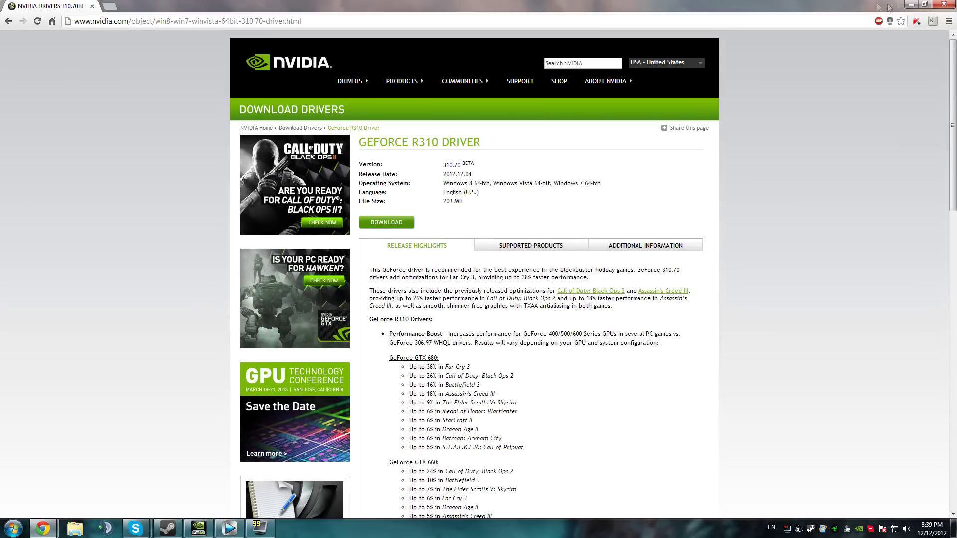
left_click(943, 4)
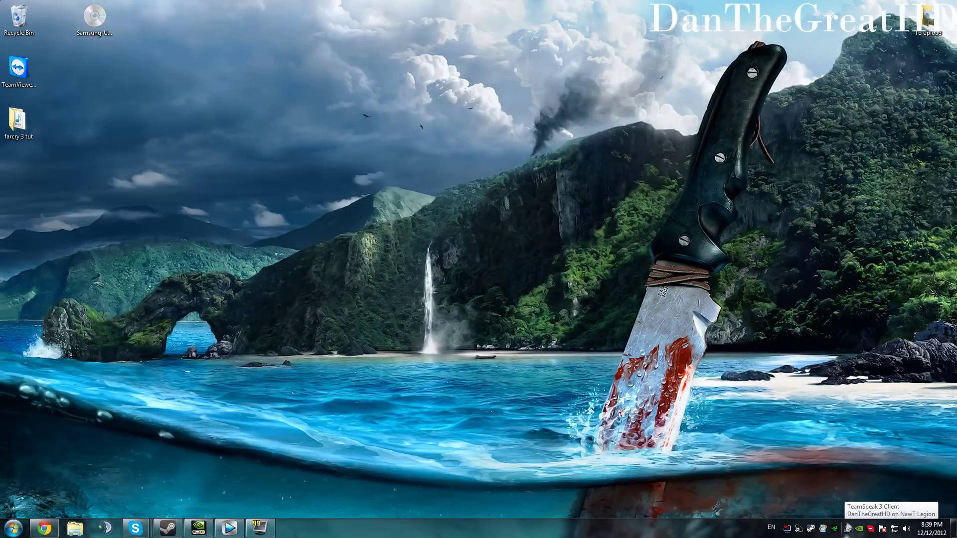
Launch NVIDIA Control Panel and select Far Cry 3 (farcry3.exe) under Manage 3D Settings Program Settings.
double_click(858, 534)
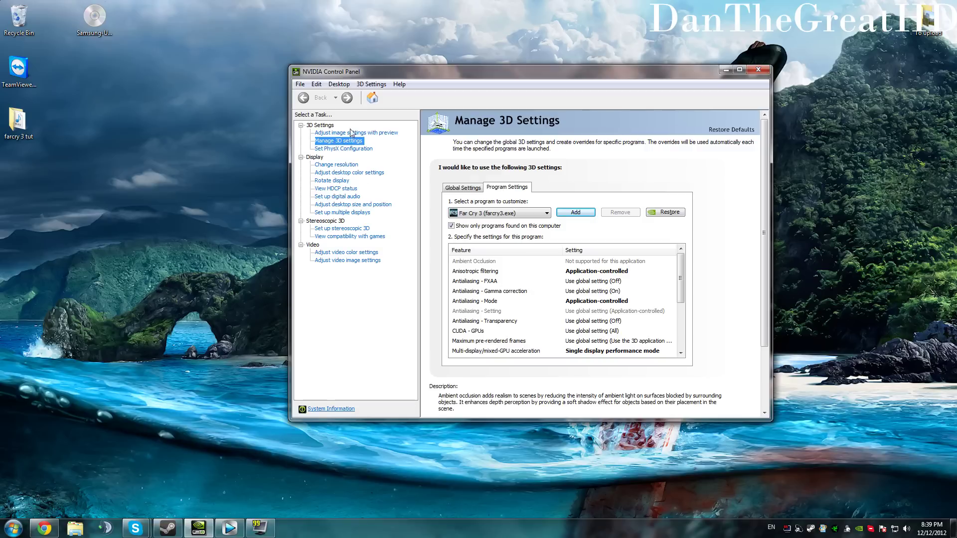
left_click(523, 213)
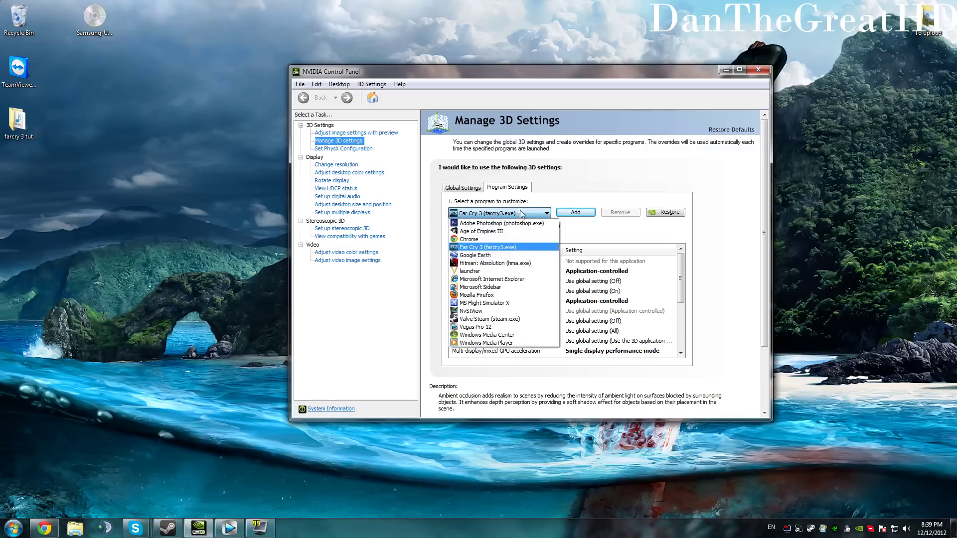
left_click(557, 192)
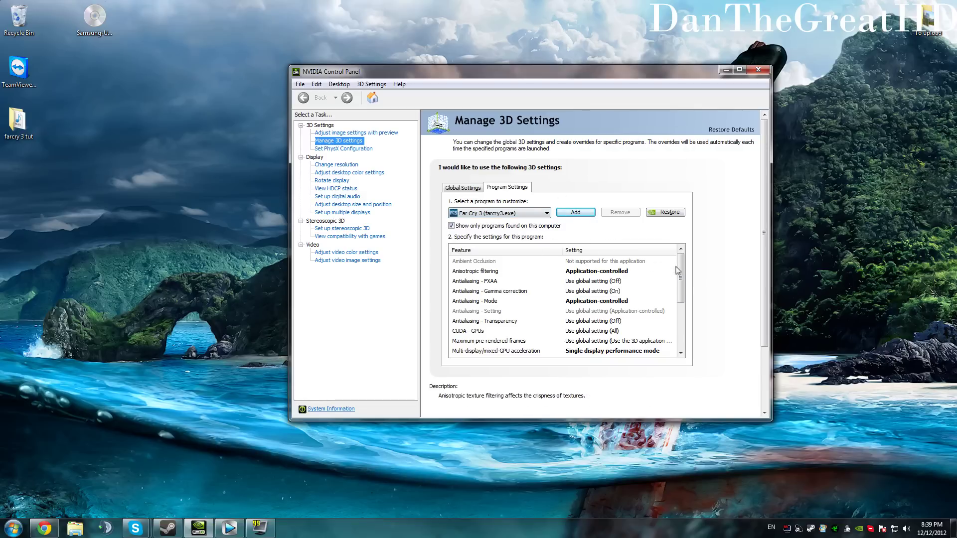
mouse_move(678, 274)
left_mouse_down()
mouse_move(679, 320)
mouse_move(678, 274)
left_mouse_up()
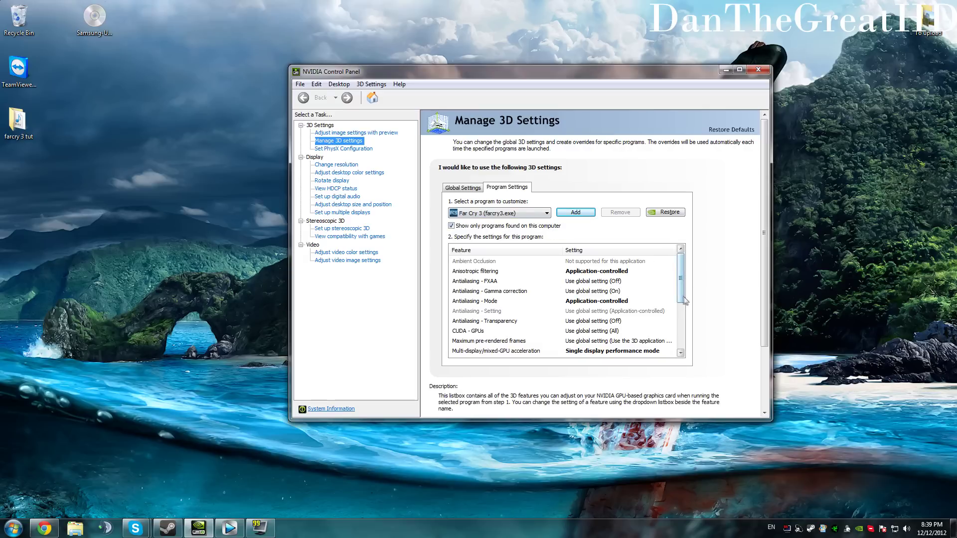
mouse_move(680, 283)
left_mouse_down()
mouse_move(680, 329)
mouse_move(679, 274)
left_mouse_up()
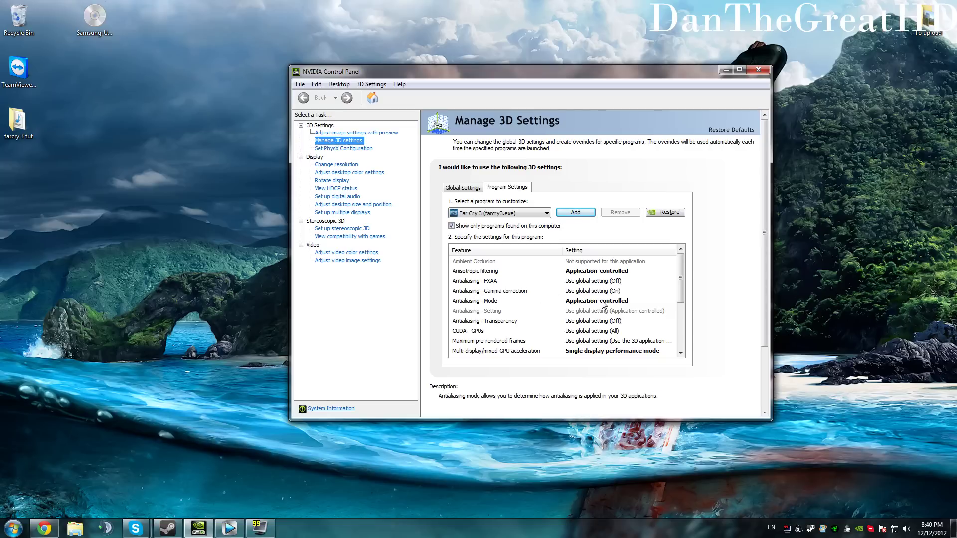
scroll(588, 306, "down", 1)
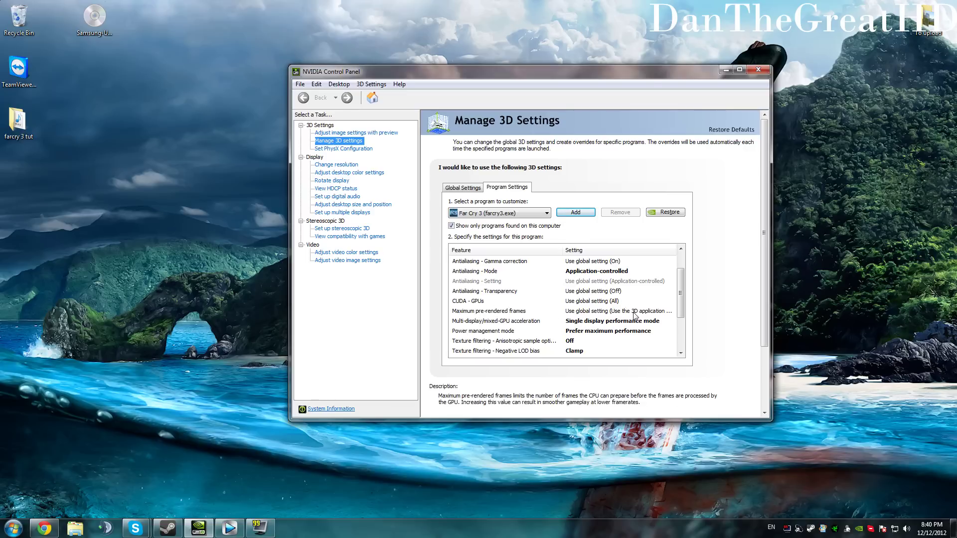
Inspect the Maximum pre-rendered frames and multi-GPU acceleration choices, then widen the Feature column.
left_click(661, 313)
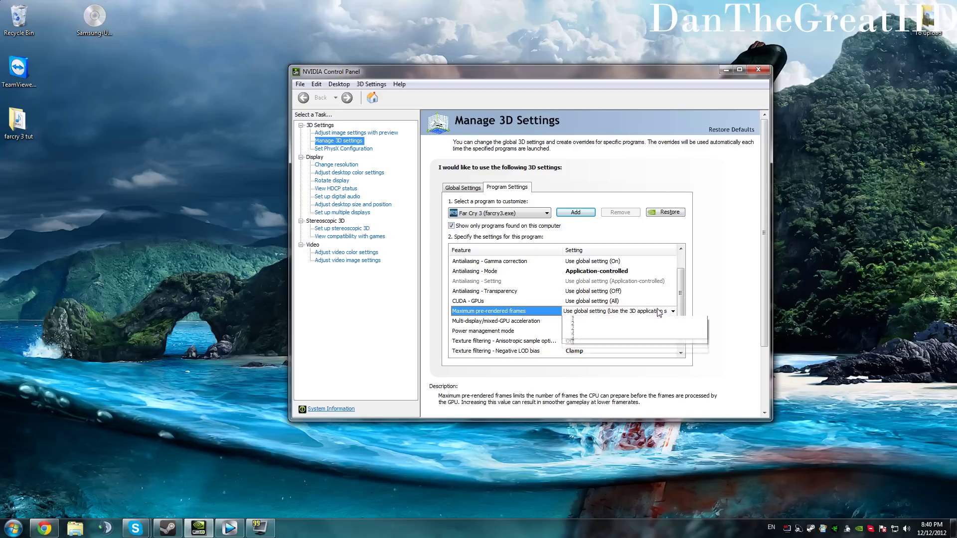
scroll(670, 304, "up", 1)
scroll(684, 291, "down", 2)
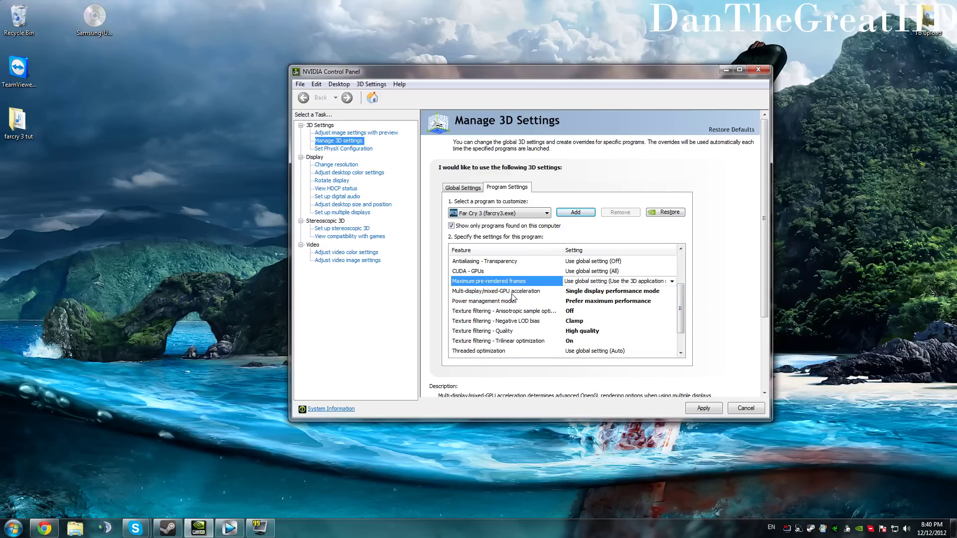
left_click(630, 297)
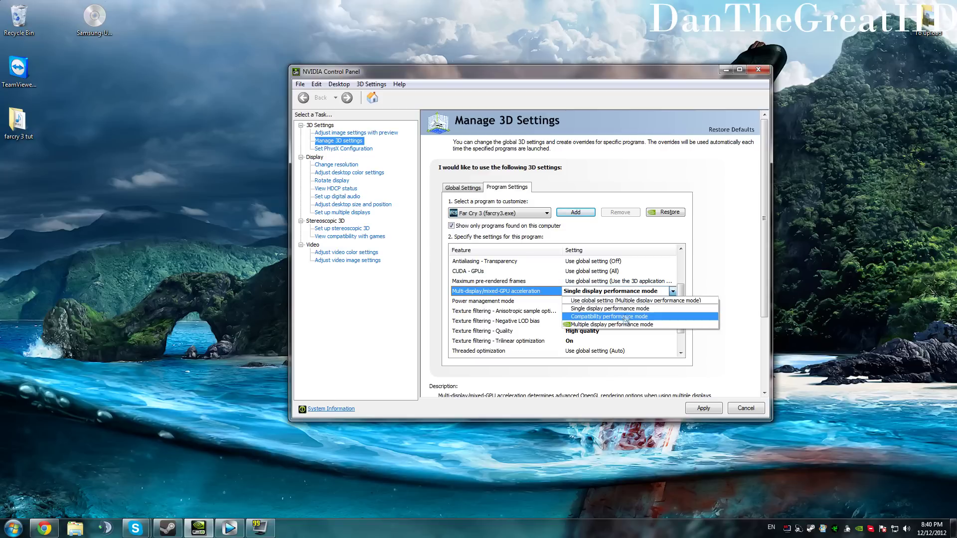
scroll(677, 280, "up", 2)
scroll(605, 274, "down", 3)
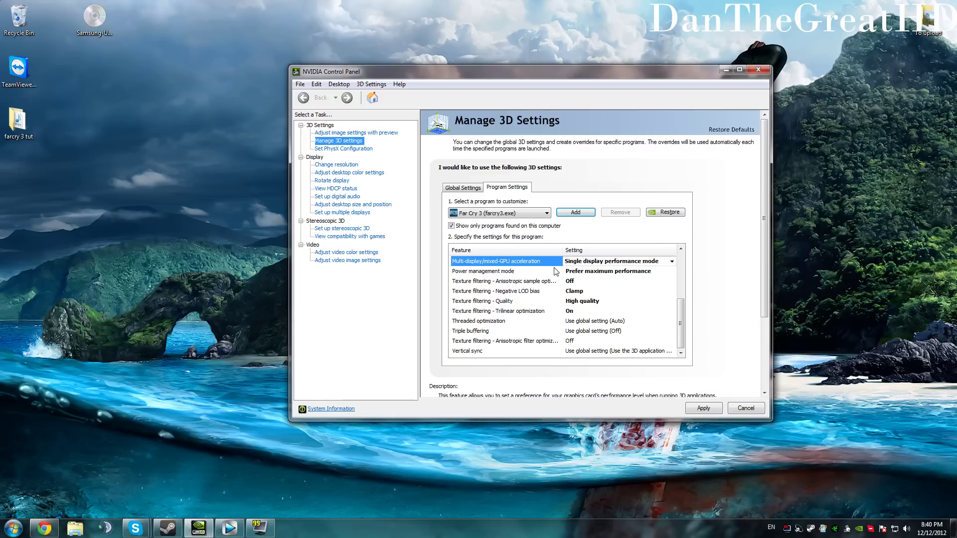
left_click_drag(563, 250, 584, 250)
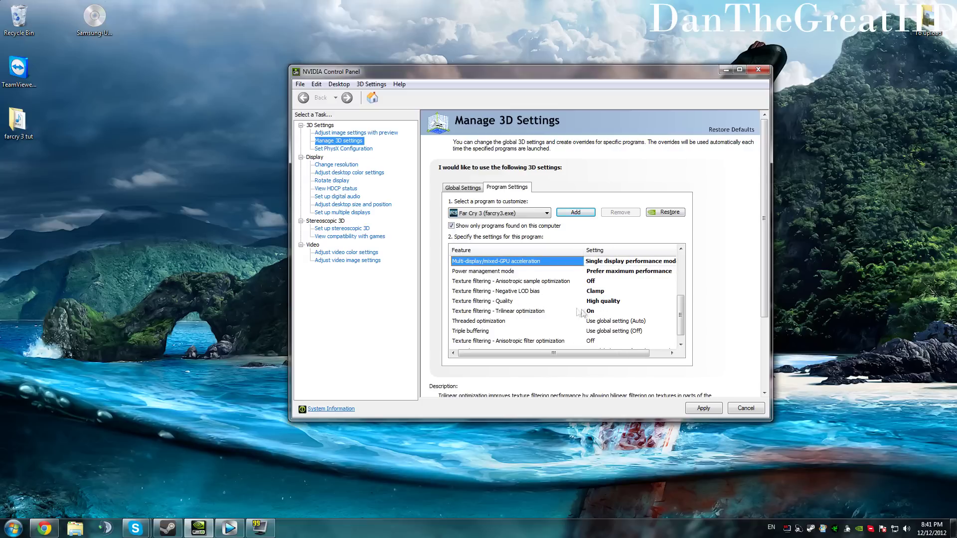
Set Texture filtering - Trilinear optimization to On for Far Cry 3.
left_click(672, 311)
left_click(596, 337)
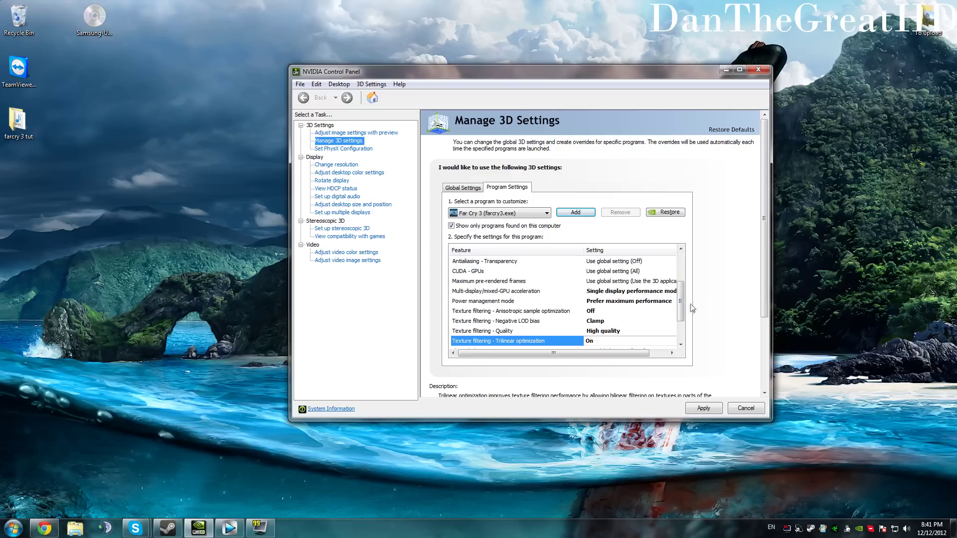
scroll(573, 333, "down", 2)
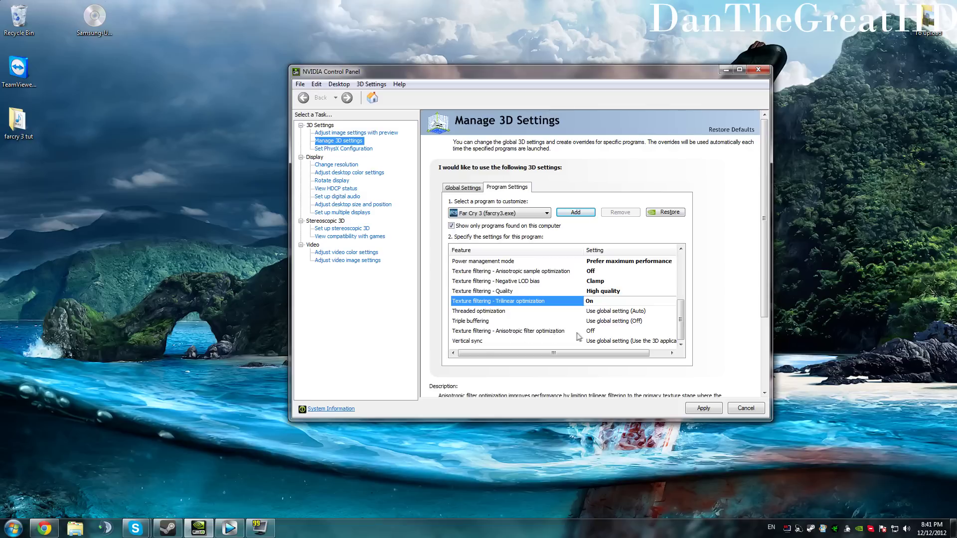
Review Vertical sync without changing it, then close the control panel without applying changes.
left_click(647, 343)
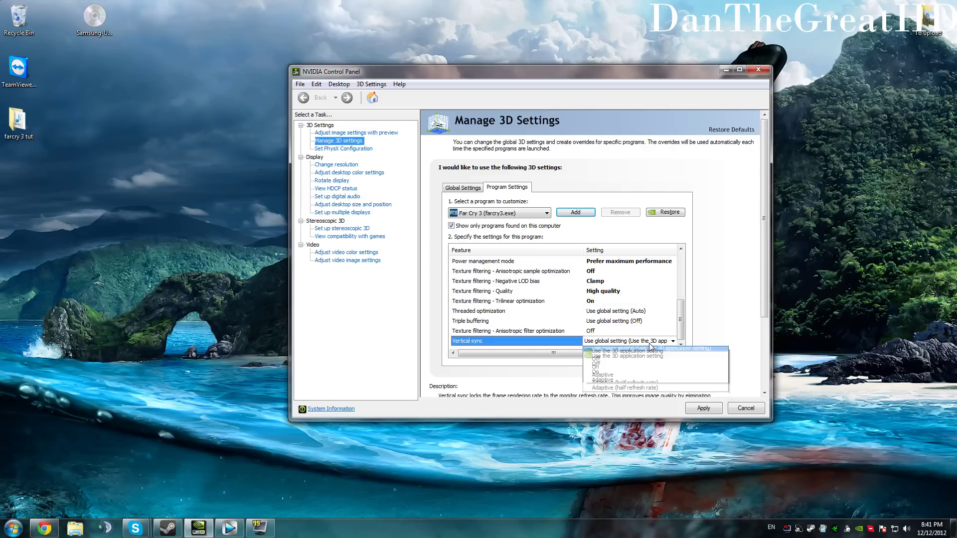
left_click(706, 326)
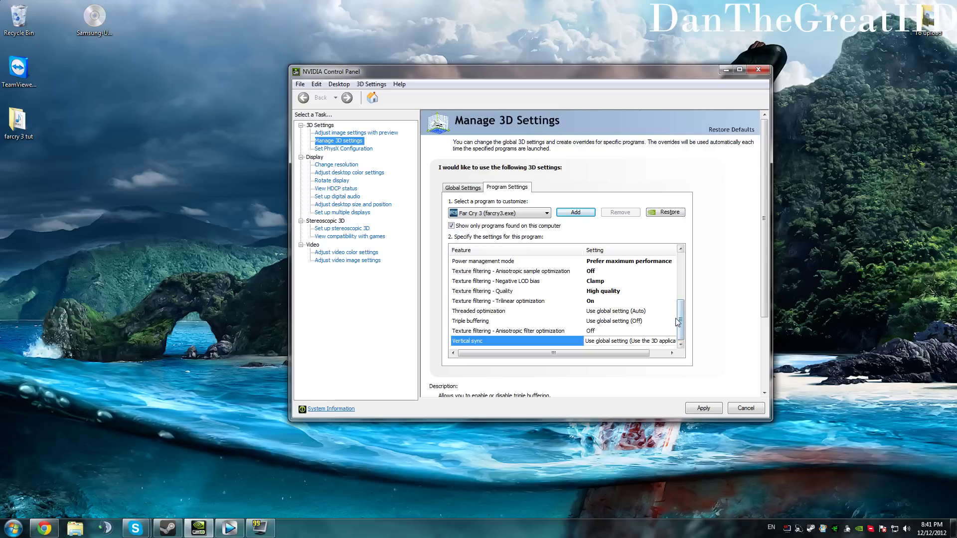
left_click_drag(681, 322, 695, 260)
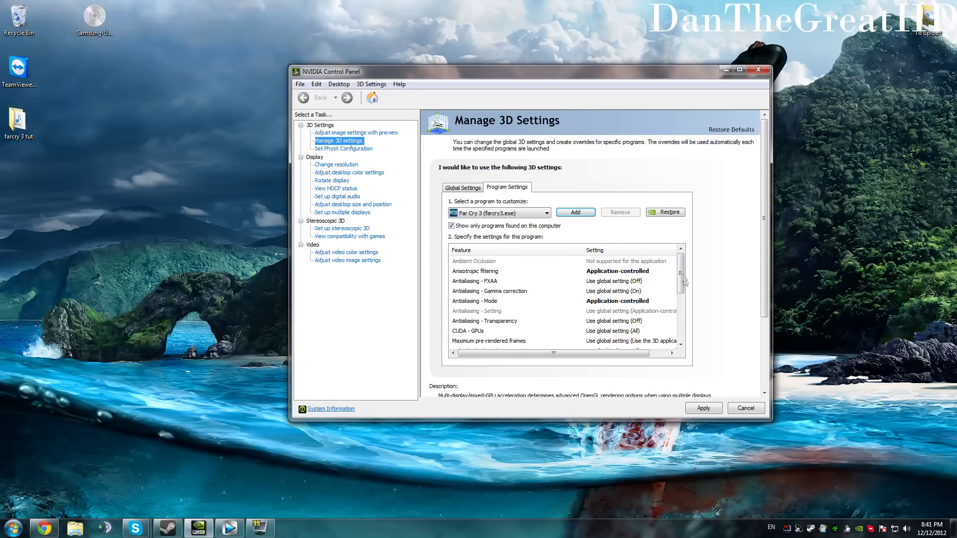
key("End")
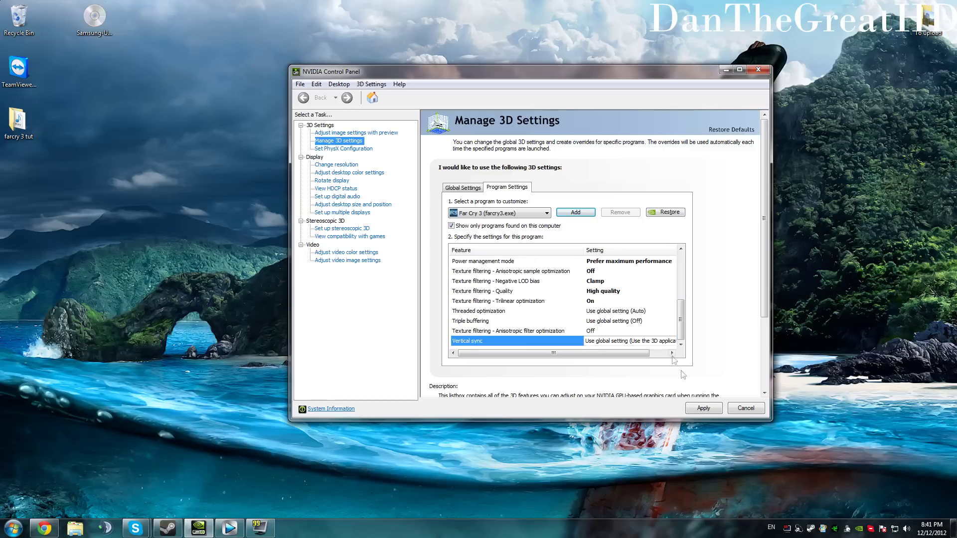
left_click(758, 69)
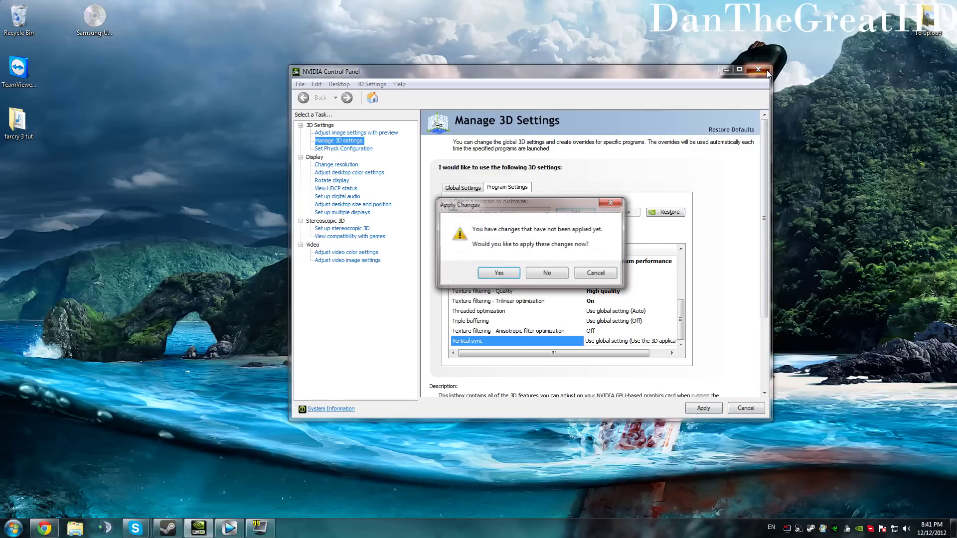
left_click(562, 273)
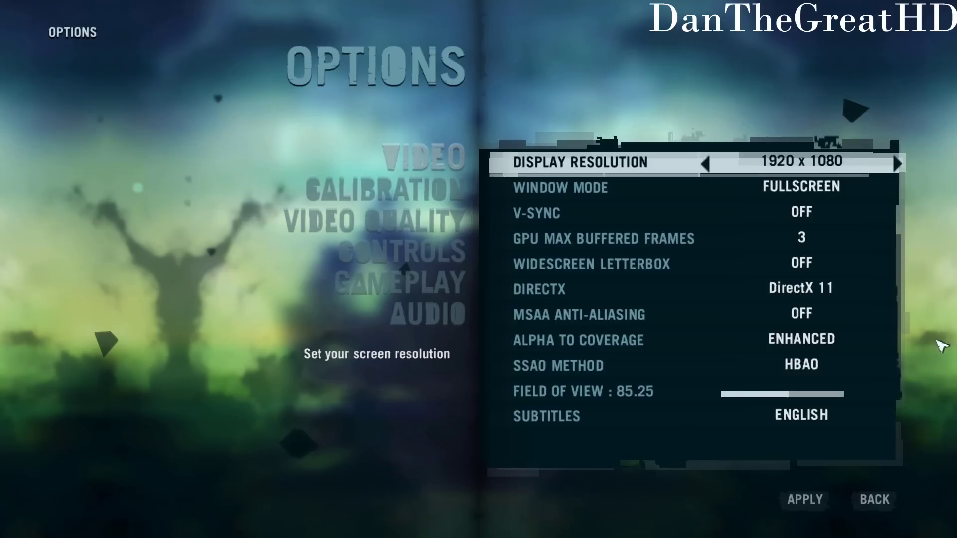
Move from Video to the VIDEO QUALITY page, showing Custom quality with Post FX and Geometry Ultra.
key("Down")
key("Down")
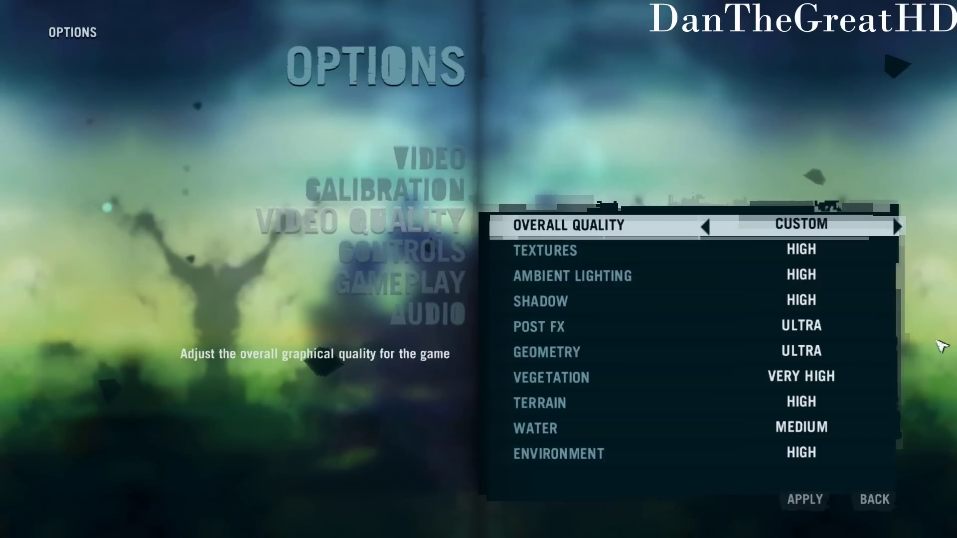